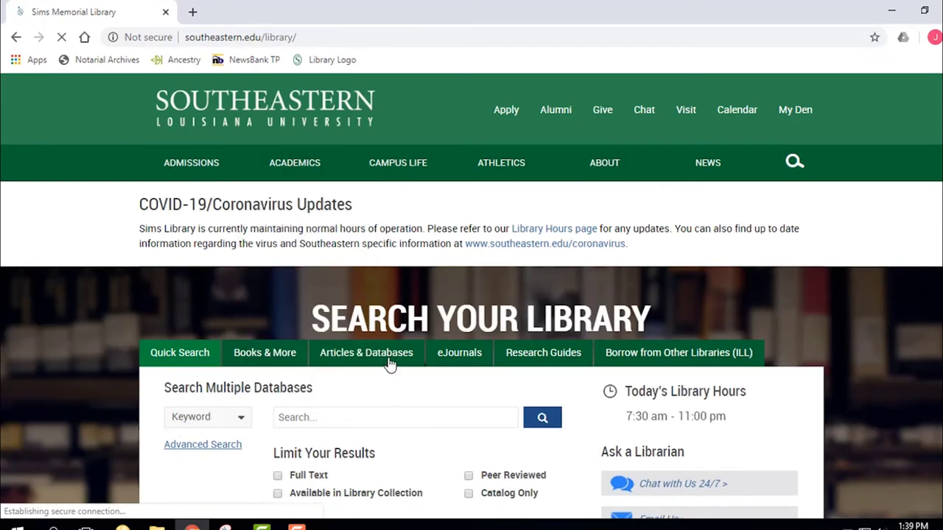
Step: Show the library's Articles & Databases links and scroll down to the Research Library (ProQuest) database
left_click(389, 362)
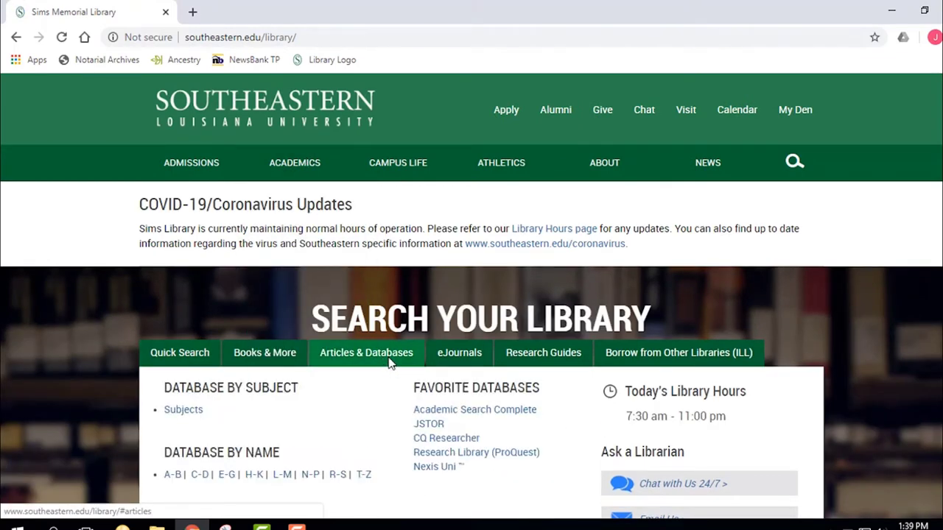
scroll(389, 362, "down", 3)
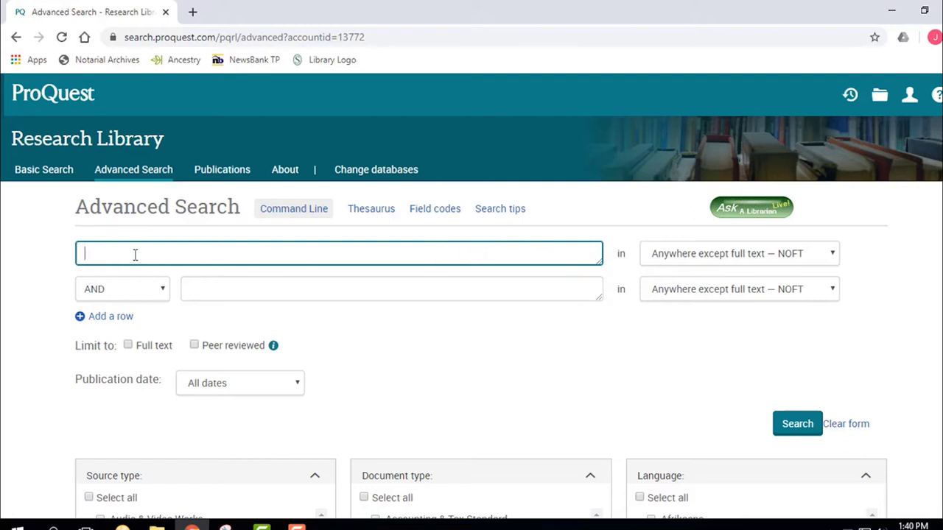
Step: Search full-text articles only for 'james baldwin and rhetoric'
left_click(129, 345)
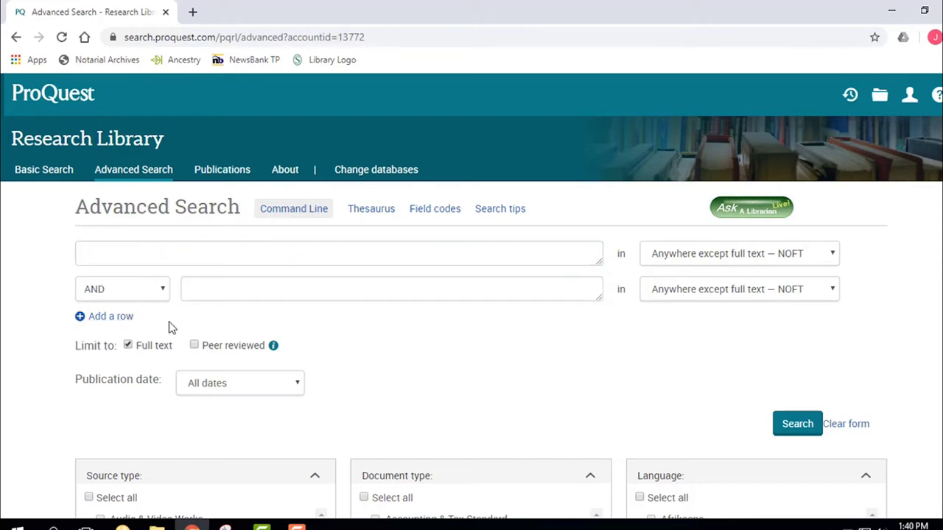
left_click(176, 254)
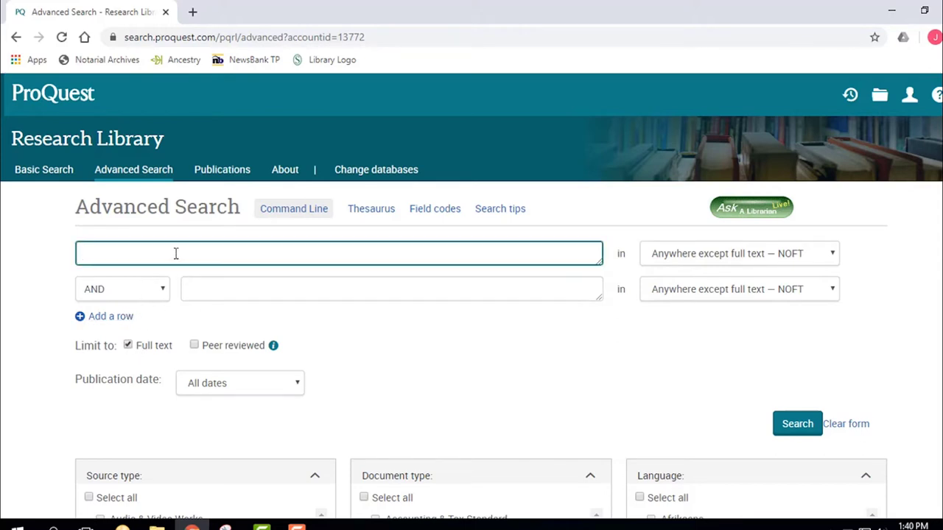
type("jam")
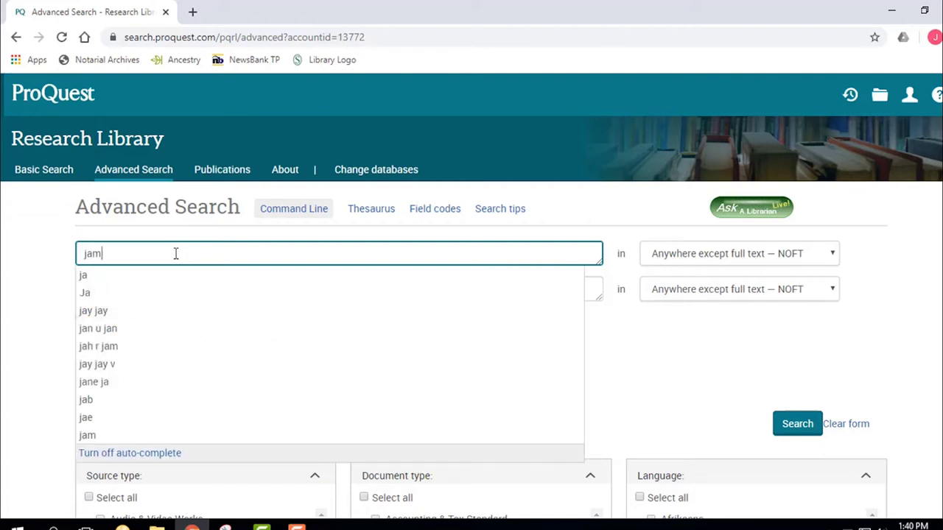
type("es bad")
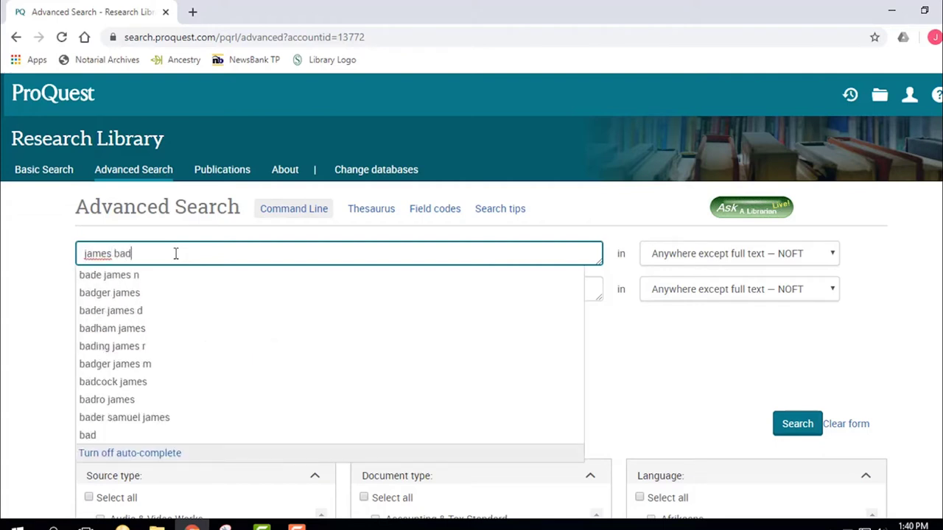
key("BackSpace")
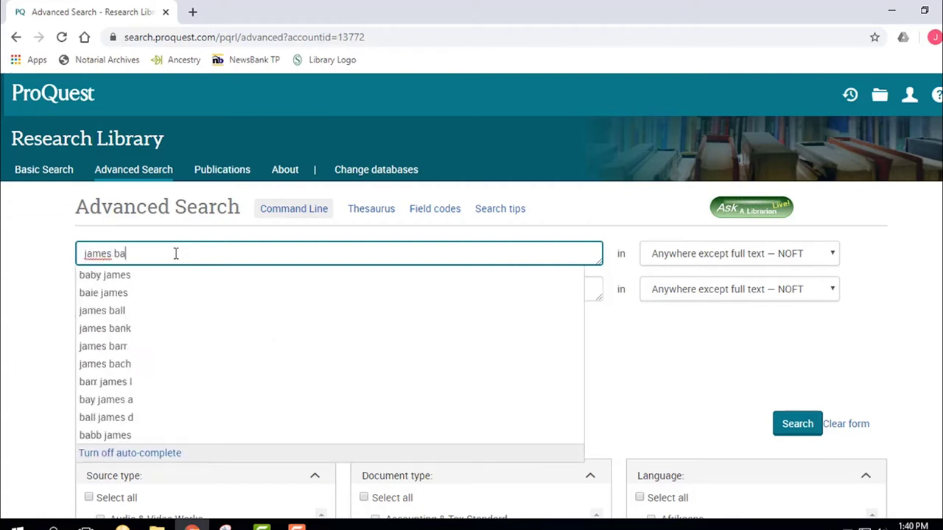
type("ldwin ")
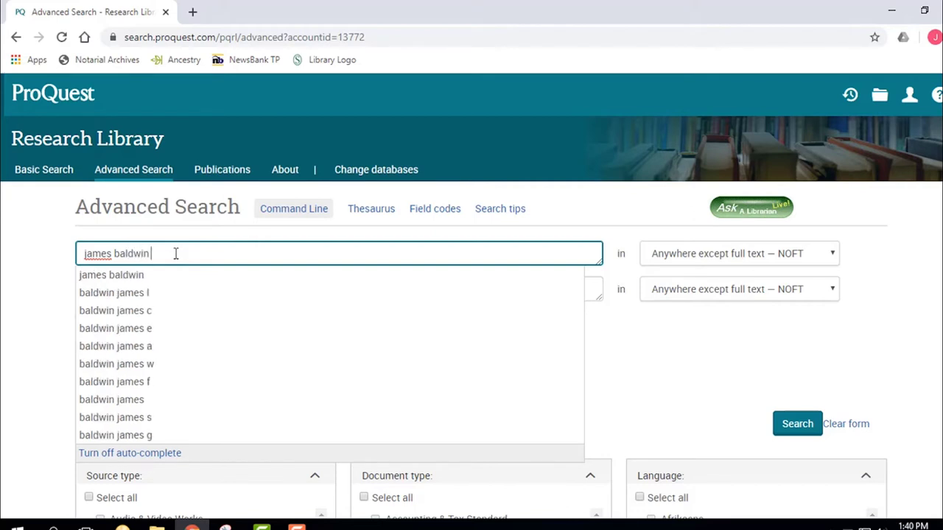
type("and rhetoric")
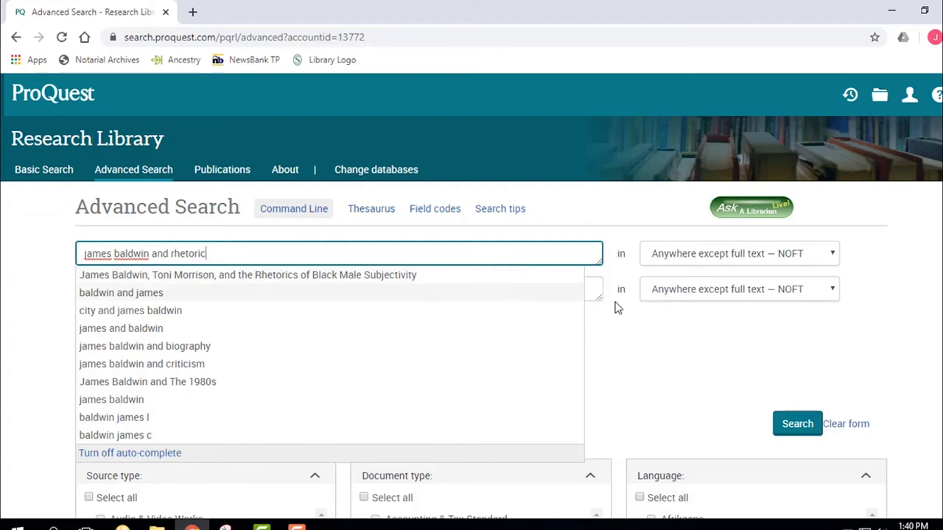
left_click(777, 428)
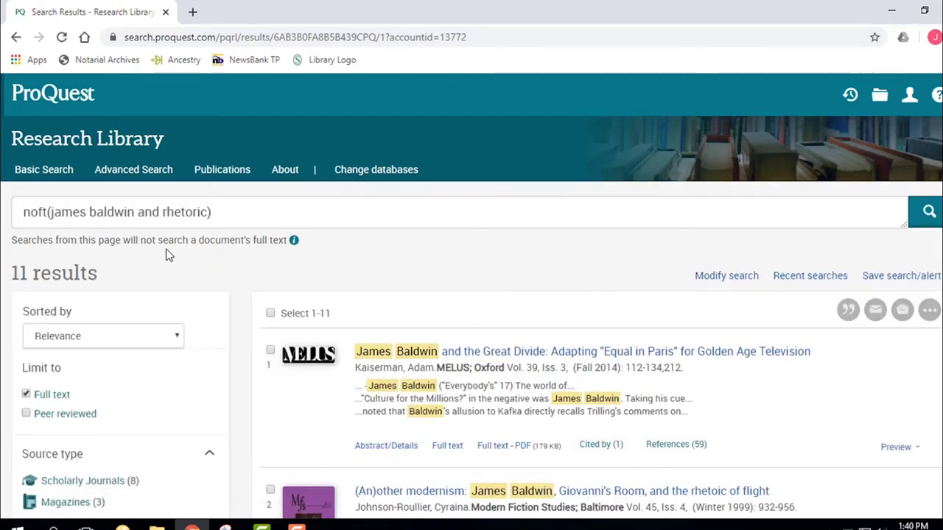
Step: Scroll through the 11 results, briefly highlighting the journal name Modern Fiction Studies
scroll(156, 283, "down", 2)
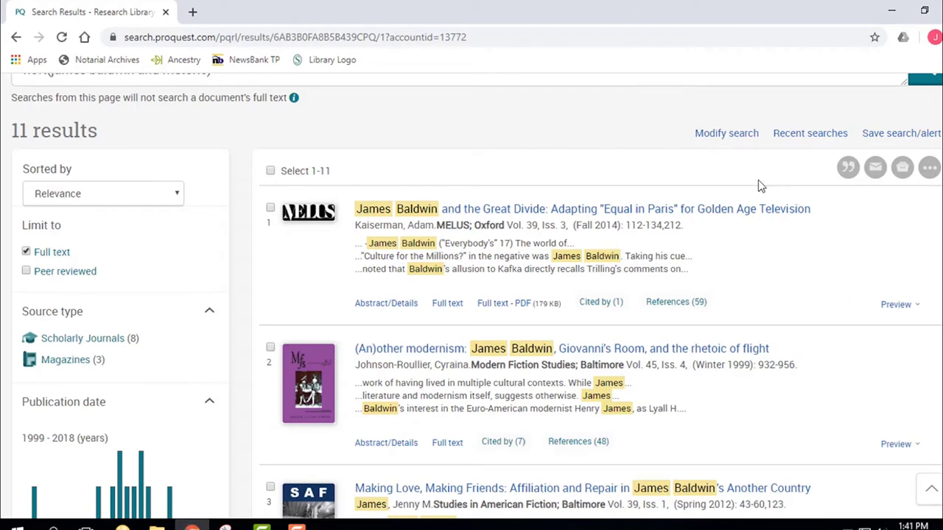
scroll(765, 181, "down", 2)
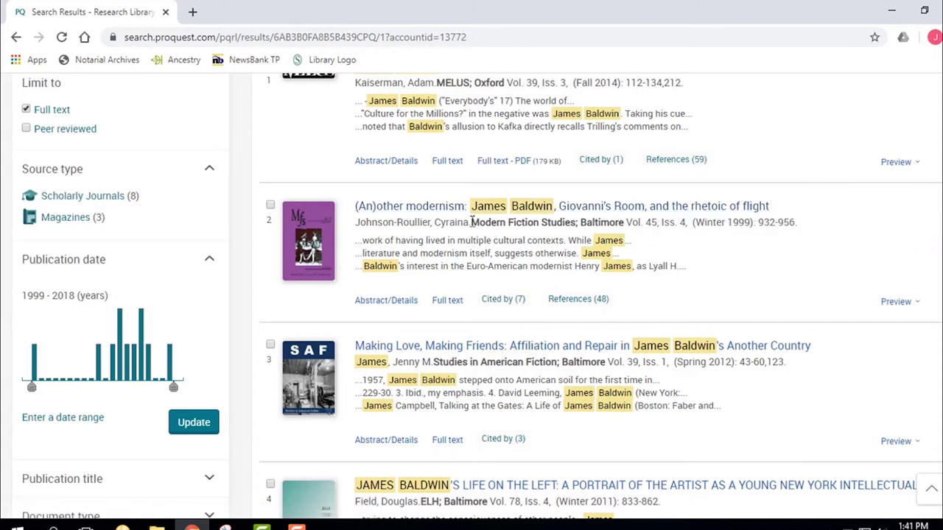
left_click_drag(471, 222, 576, 223)
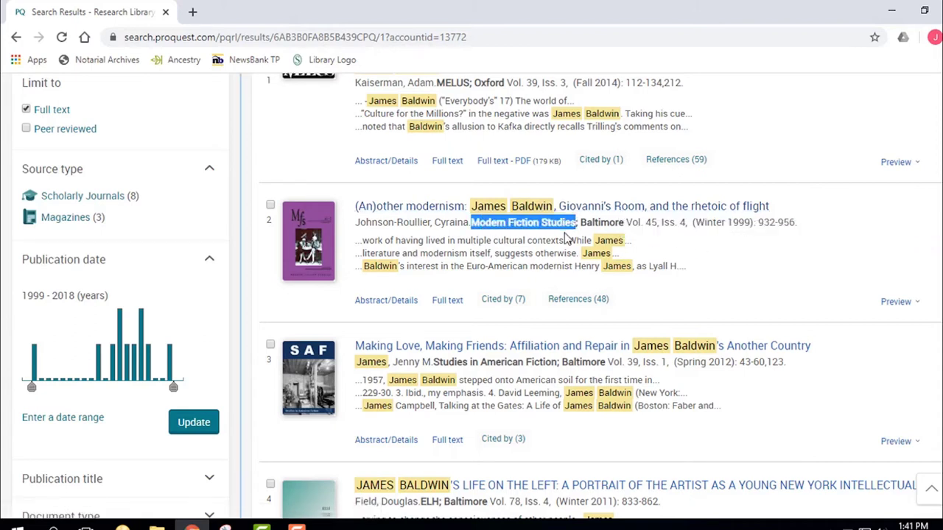
left_click(551, 319)
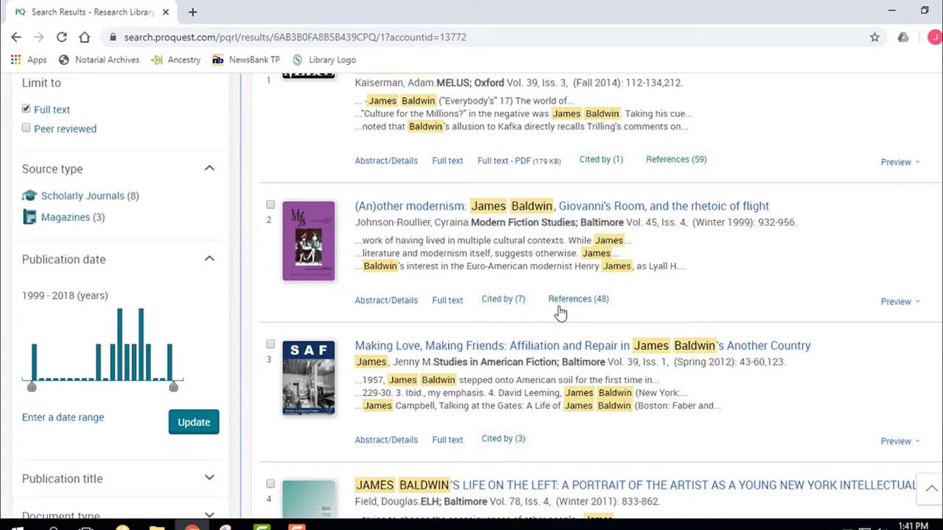
scroll(560, 313, "down", 1)
scroll(515, 302, "down", 1)
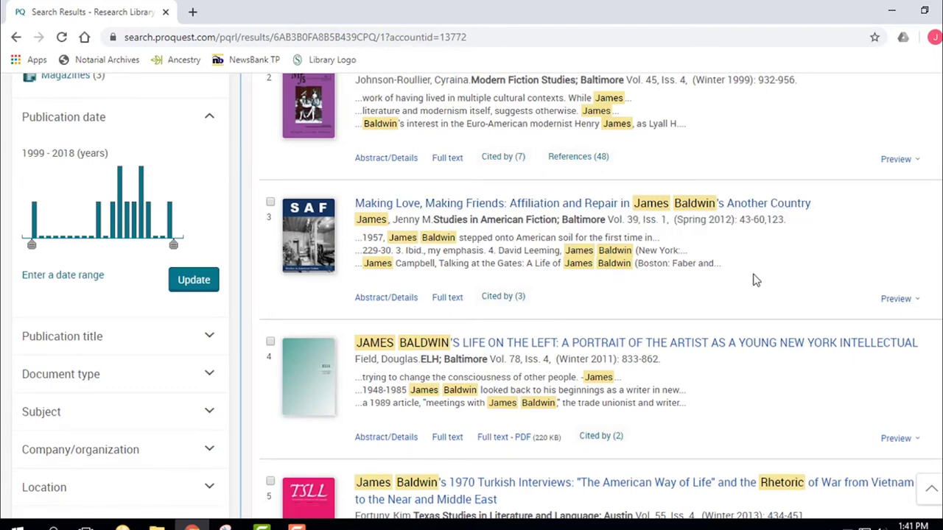
scroll(548, 250, "down", 1)
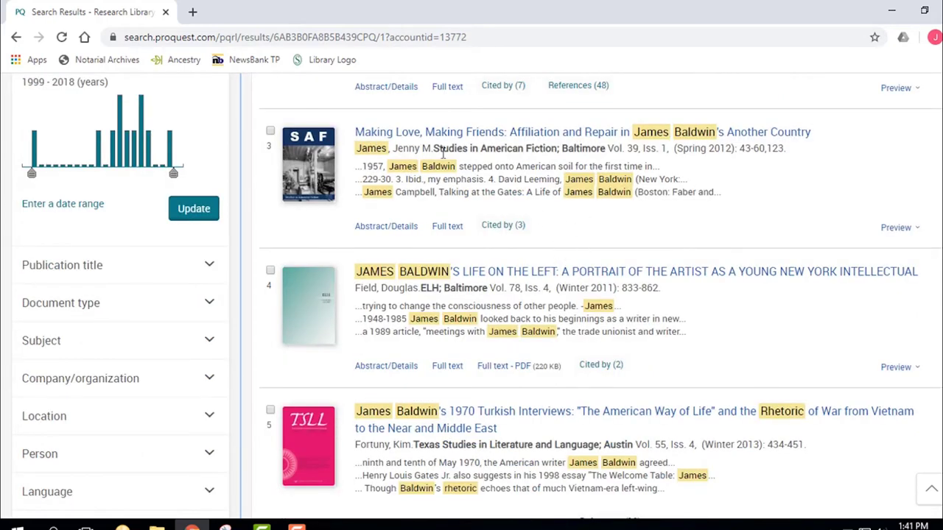
Step: Expand the abstract of result 3 on Another Country, then scroll to results 4 and 5
left_click(910, 232)
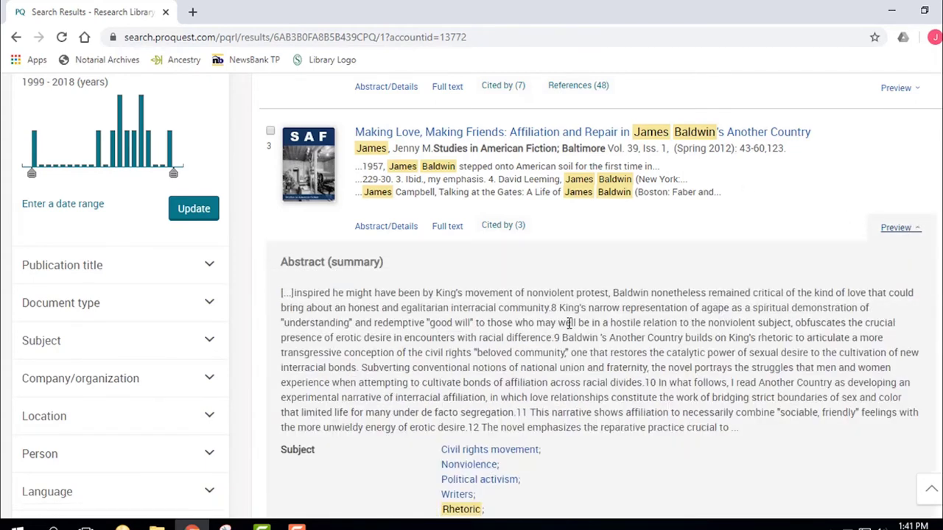
left_click_drag(737, 427, 293, 293)
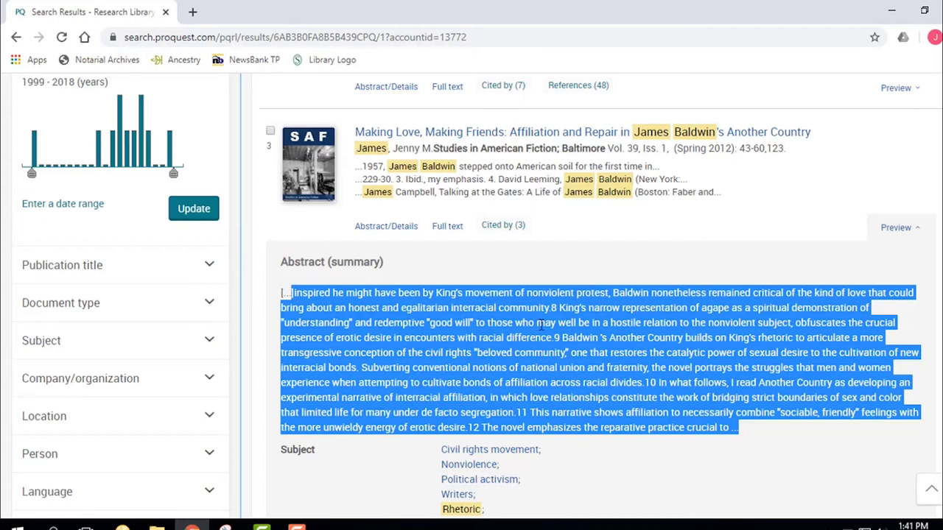
left_click(602, 268)
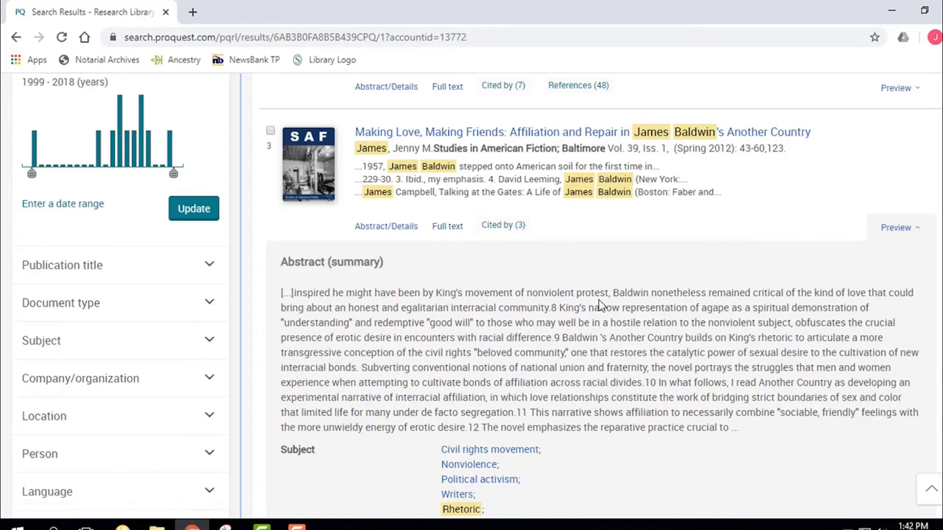
scroll(601, 304, "down", 6)
scroll(608, 331, "down", 1)
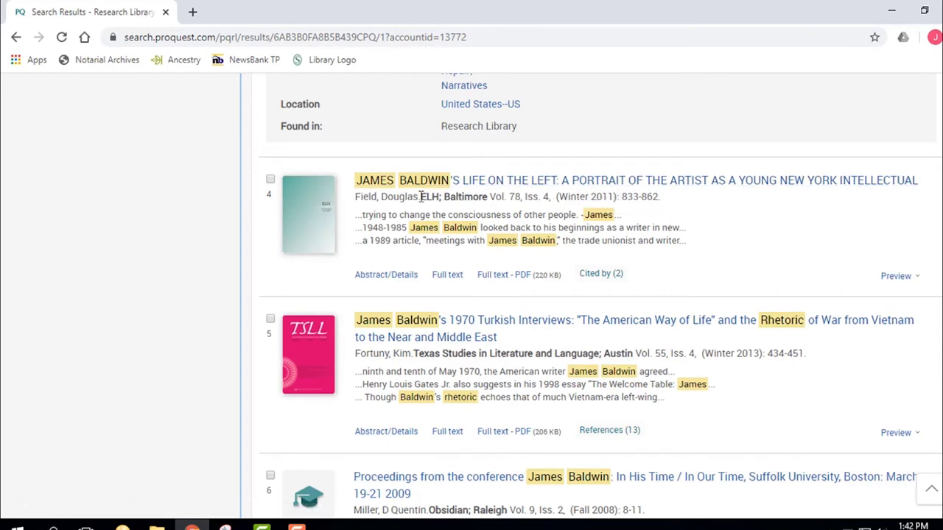
left_click_drag(421, 197, 440, 197)
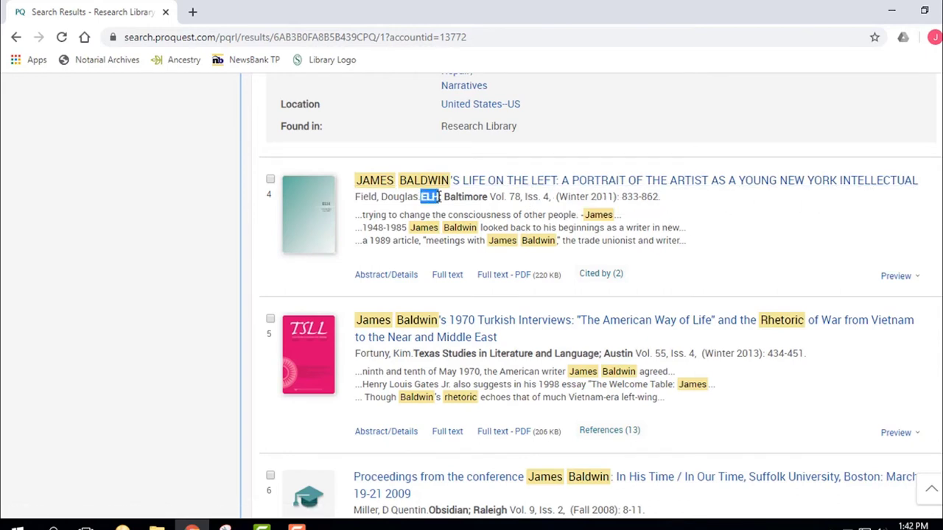
Step: Open the PDF of Field's 'James Baldwin's Life on the Left' and scroll through to page 4
left_click(500, 277)
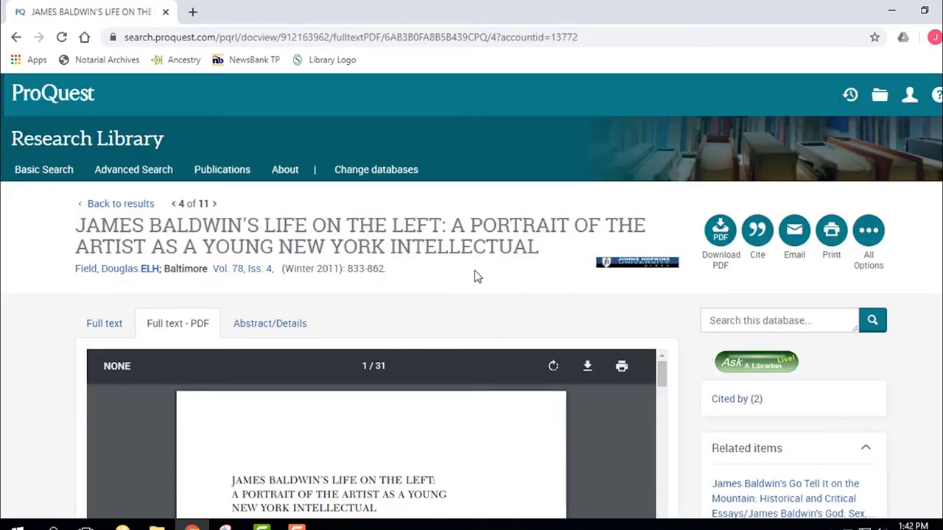
scroll(475, 270, "down", 2)
scroll(423, 368, "down", 1)
scroll(425, 363, "up", 1)
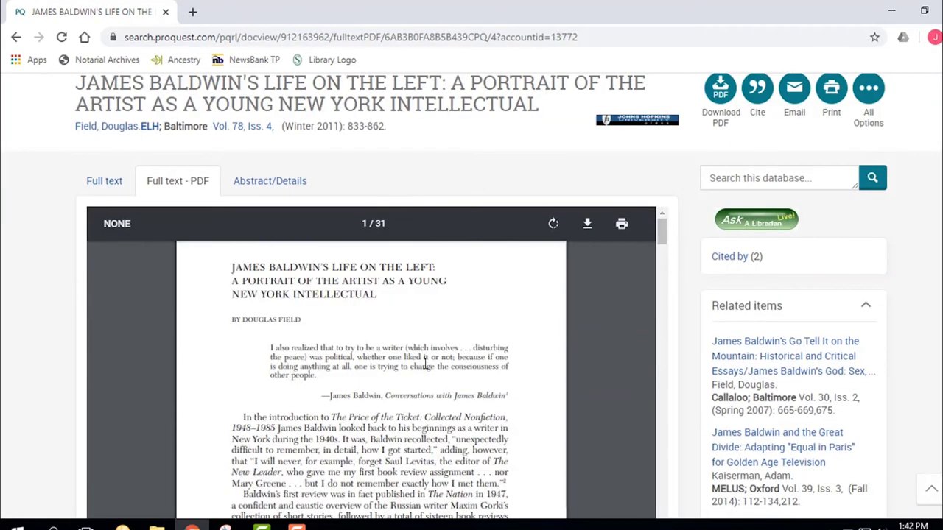
scroll(425, 362, "up", 1)
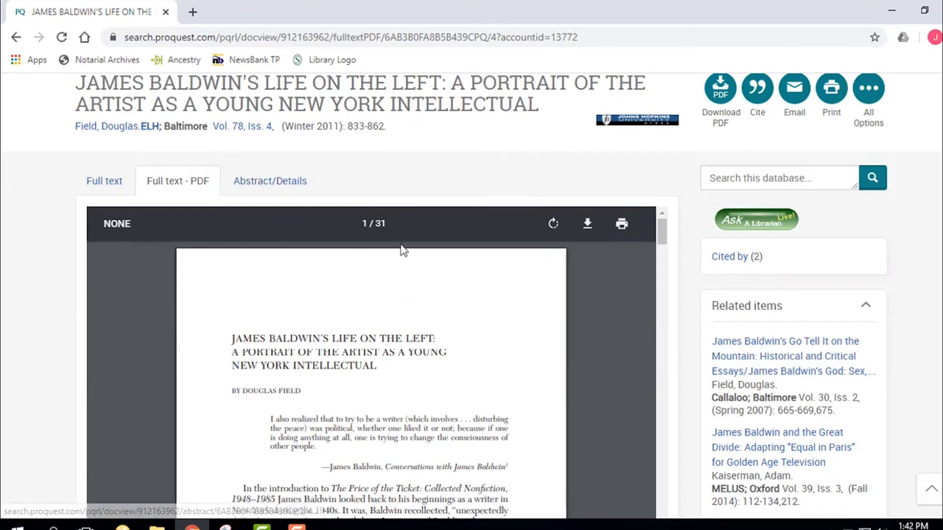
scroll(377, 306, "down", 6)
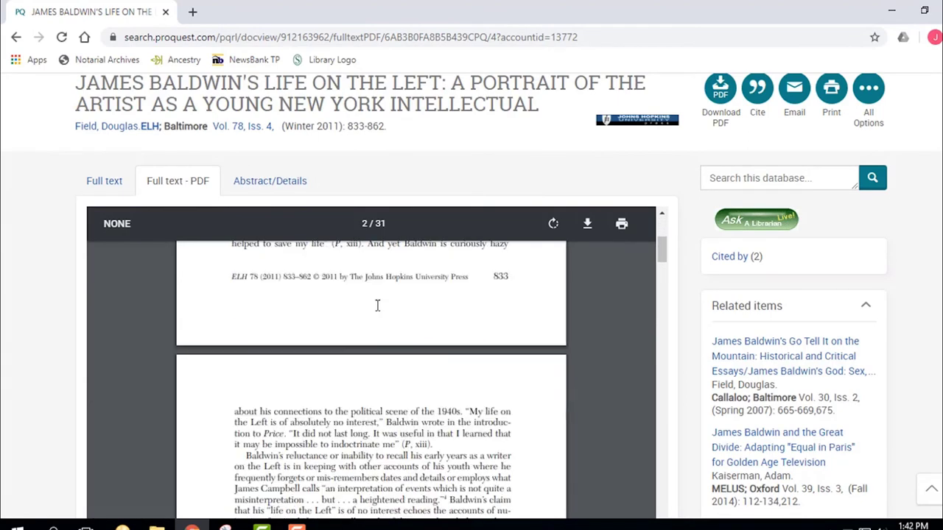
scroll(377, 306, "down", 6)
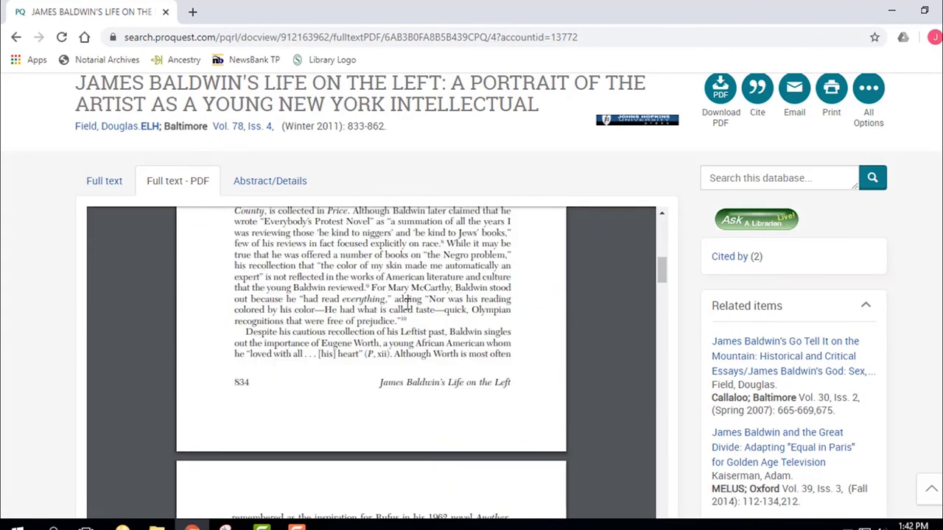
scroll(409, 304, "down", 6)
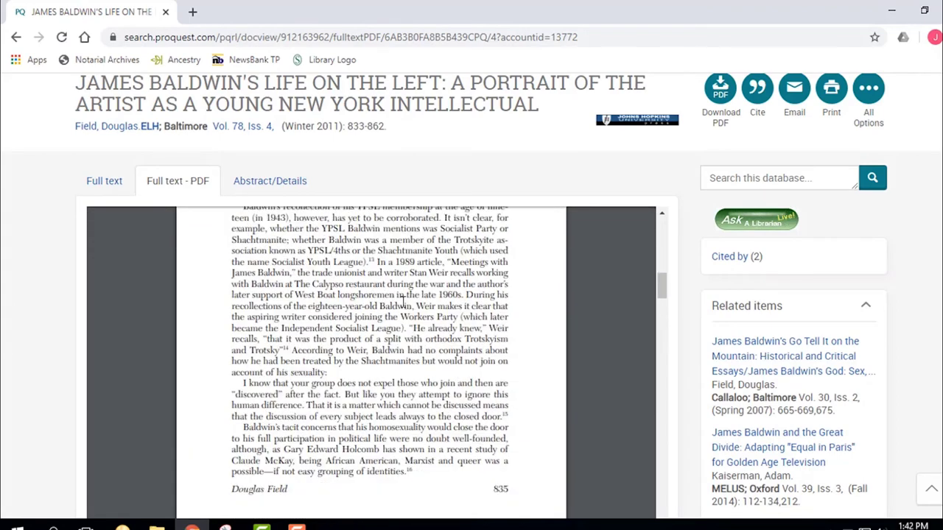
scroll(403, 302, "down", 4)
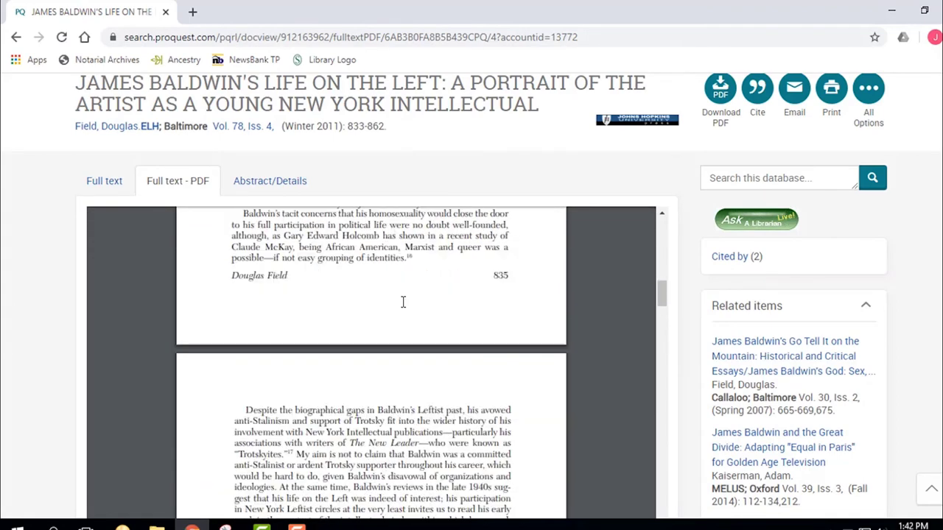
scroll(403, 302, "up", 1)
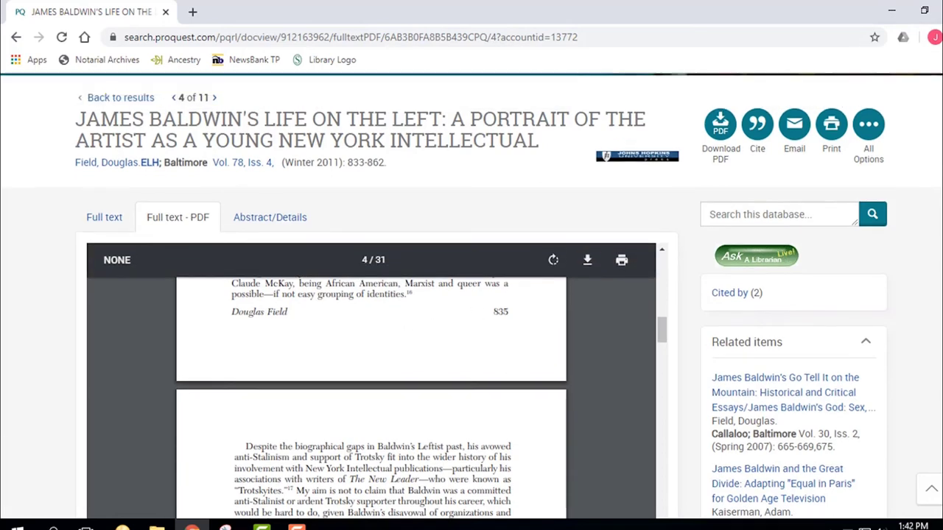
scroll(663, 295, "up", 1)
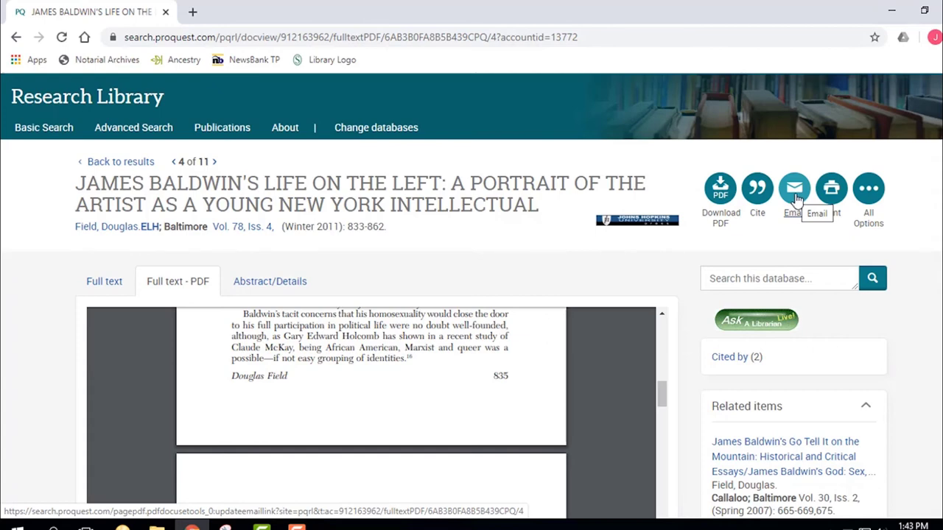
left_click(796, 193)
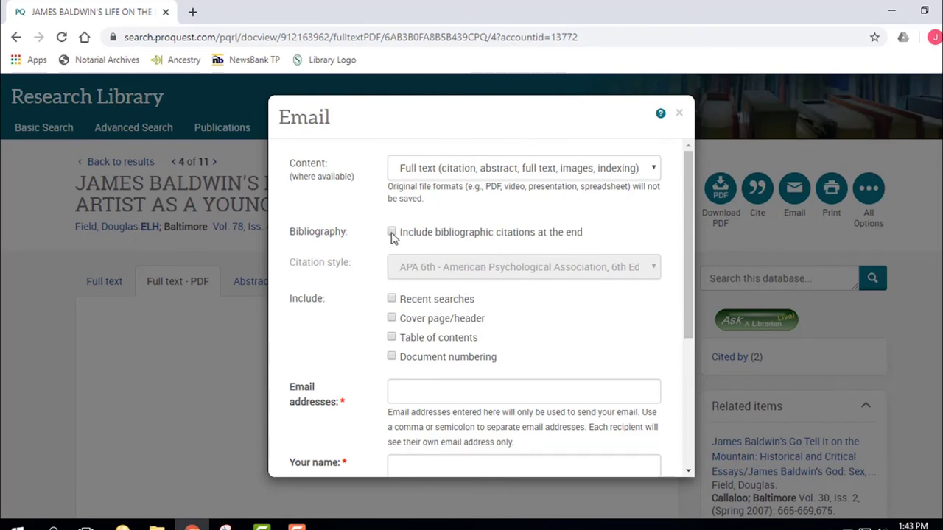
left_click(391, 232)
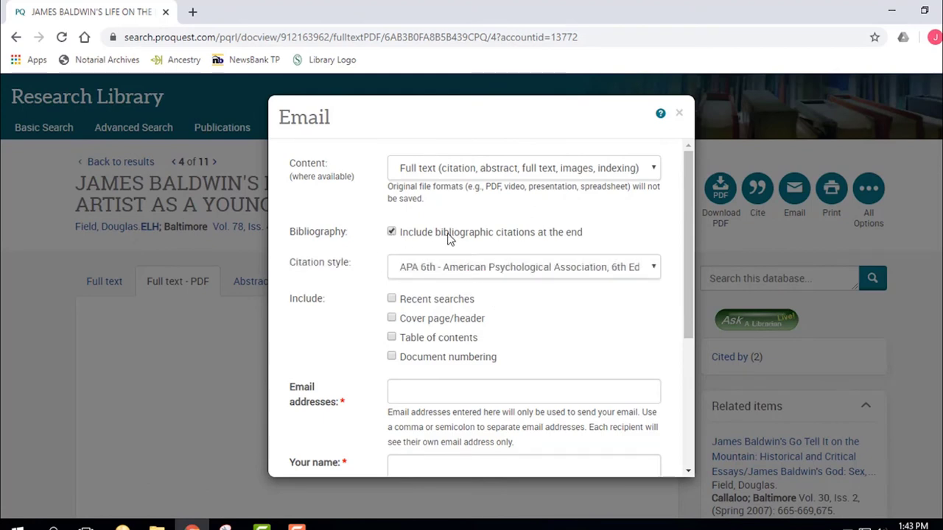
left_click(488, 268)
scroll(501, 189, "down", 6)
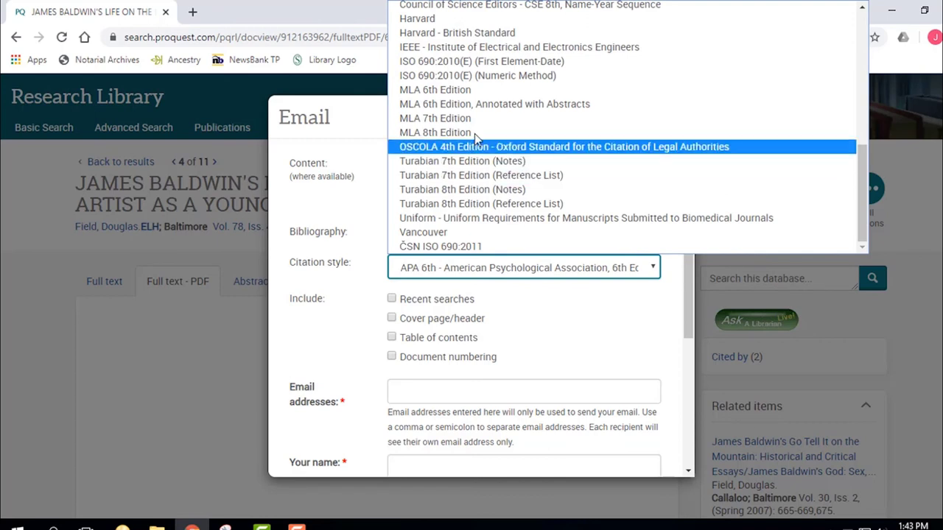
left_click(475, 137)
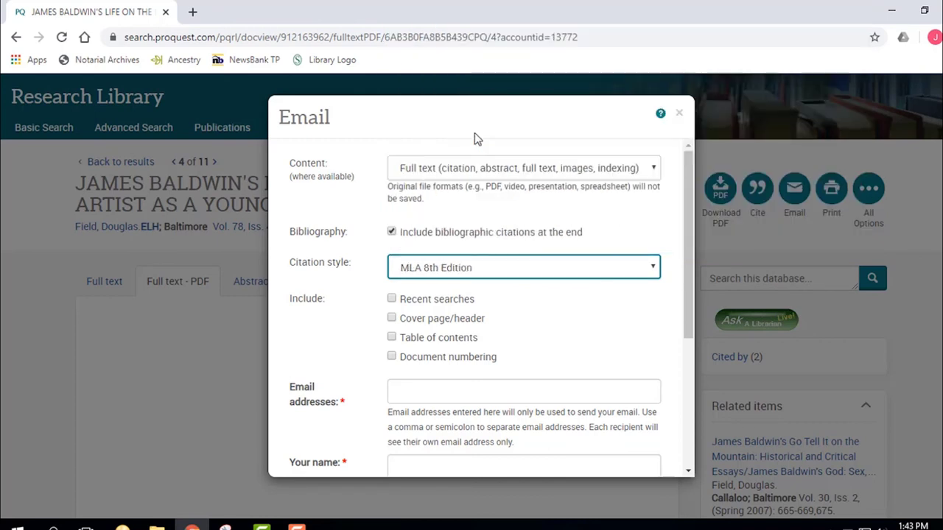
left_click(392, 233)
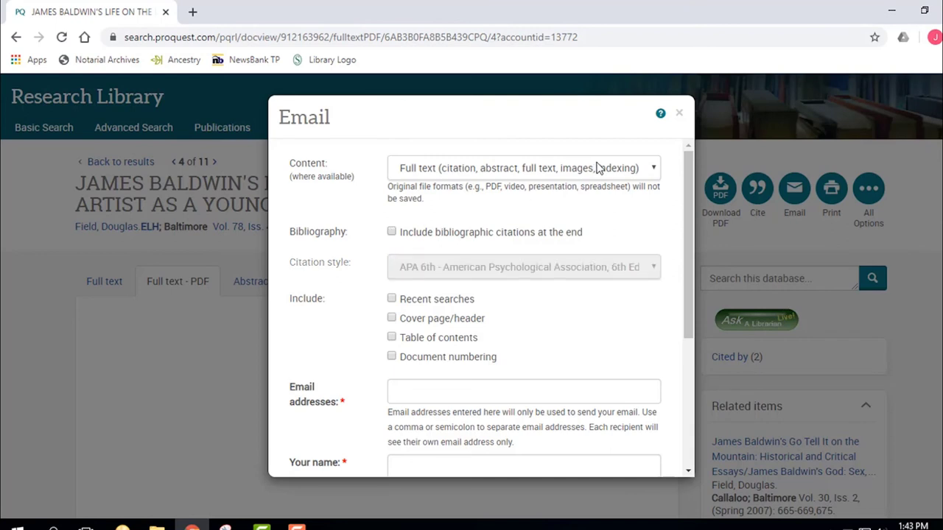
left_click(680, 116)
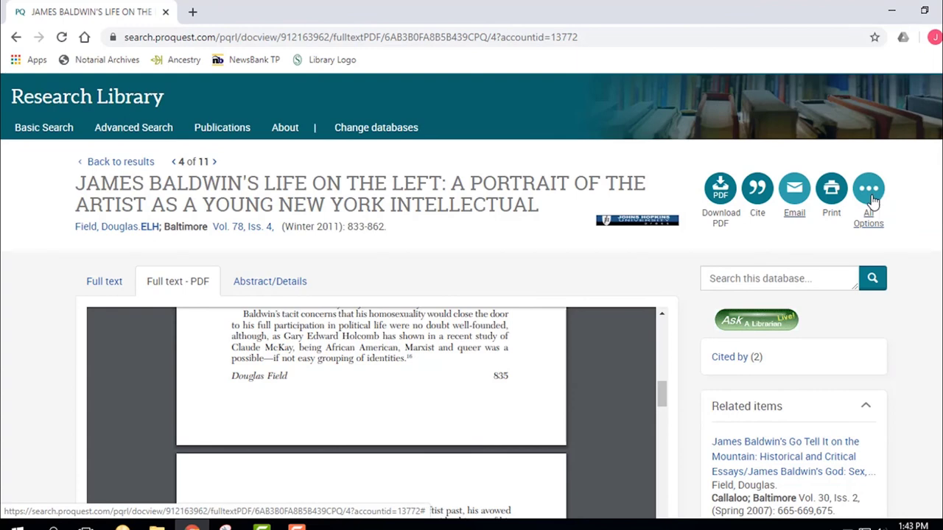
left_click(870, 191)
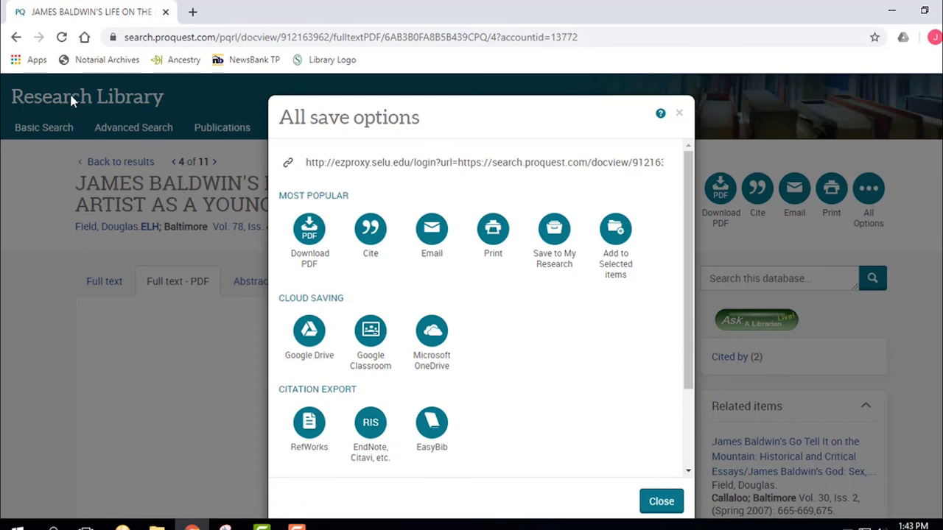
left_click(144, 117)
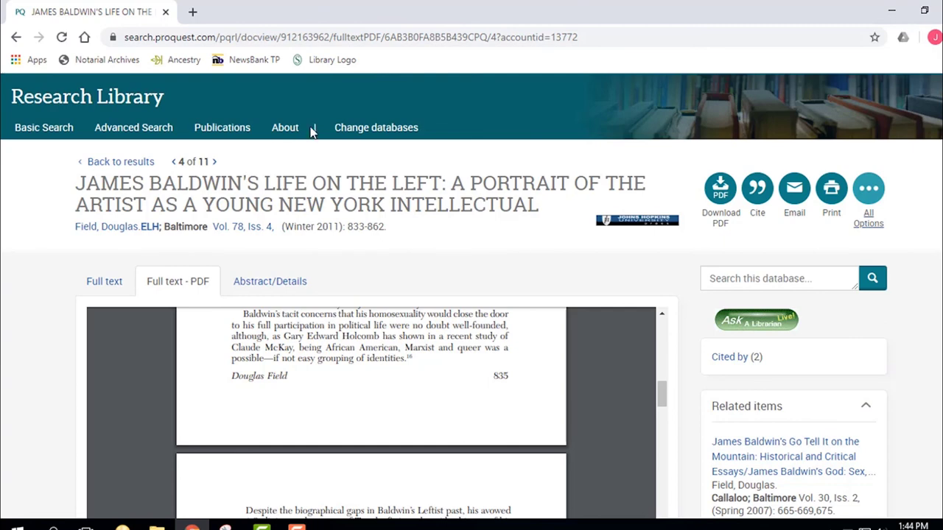
Step: Return to the Sims Memorial Library home page at southeastern.edu/library/
left_click(85, 38)
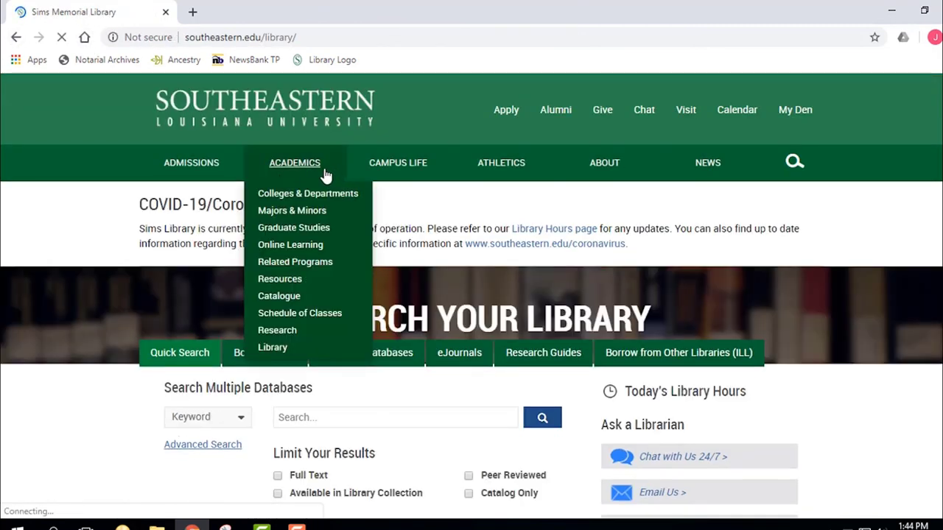
mouse_move(436, 202)
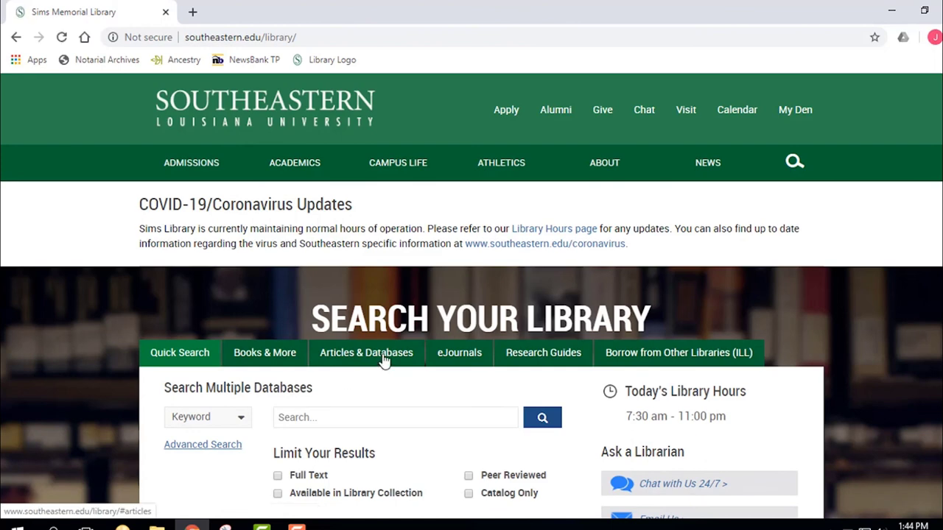